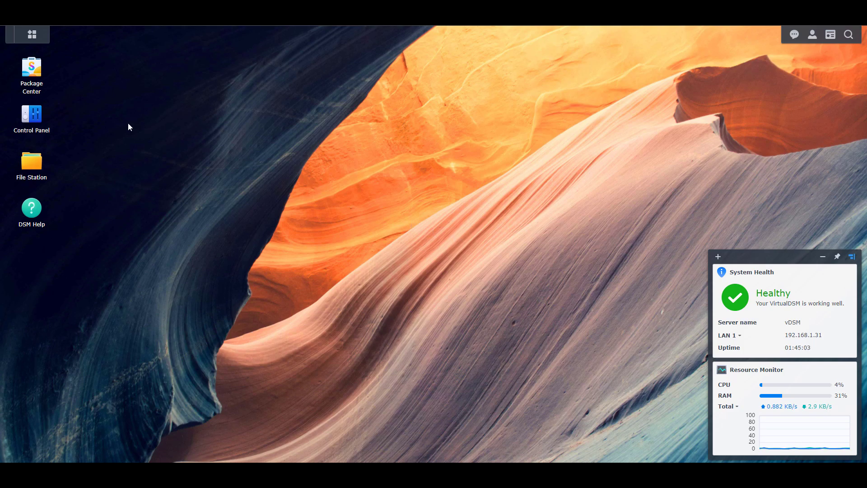
In User & Group, review the second user's Applications and Quota tabs, then close without saving.
{"action": "left_click", "coordinate": [42, 117]}
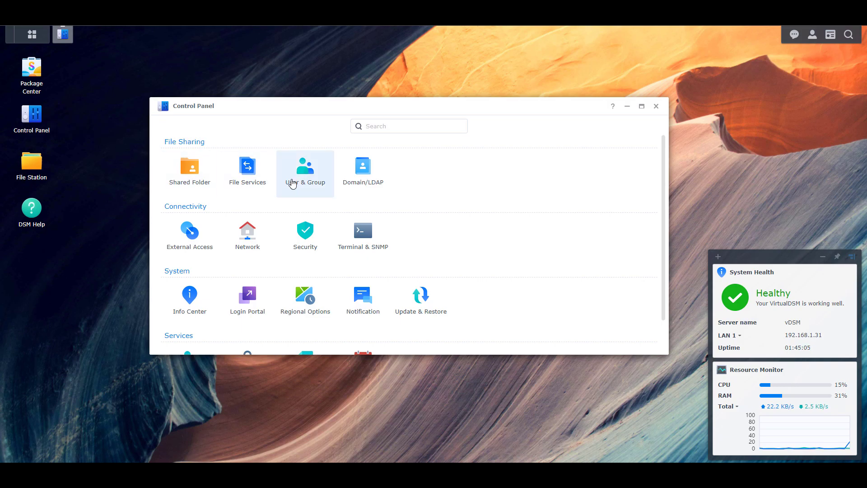
{"action": "left_click", "coordinate": [294, 183]}
{"action": "left_click", "coordinate": [293, 192]}
{"action": "left_click", "coordinate": [318, 148]}
{"action": "left_click", "coordinate": [380, 128]}
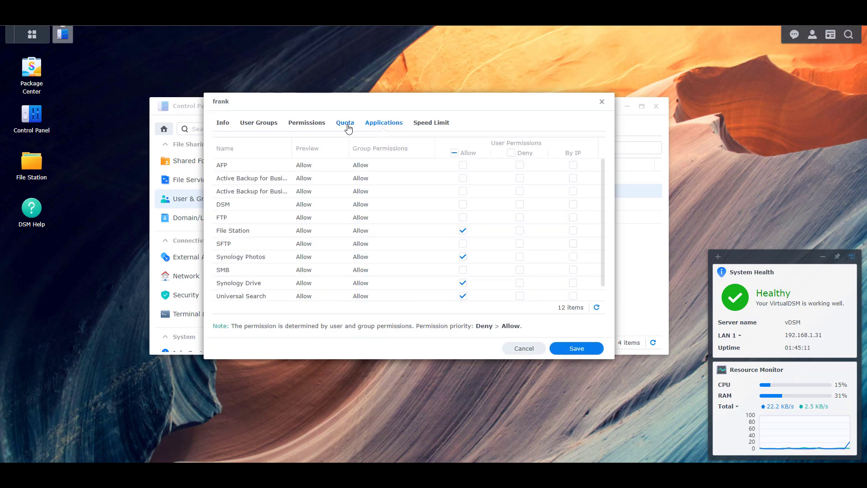
{"action": "left_click", "coordinate": [347, 127]}
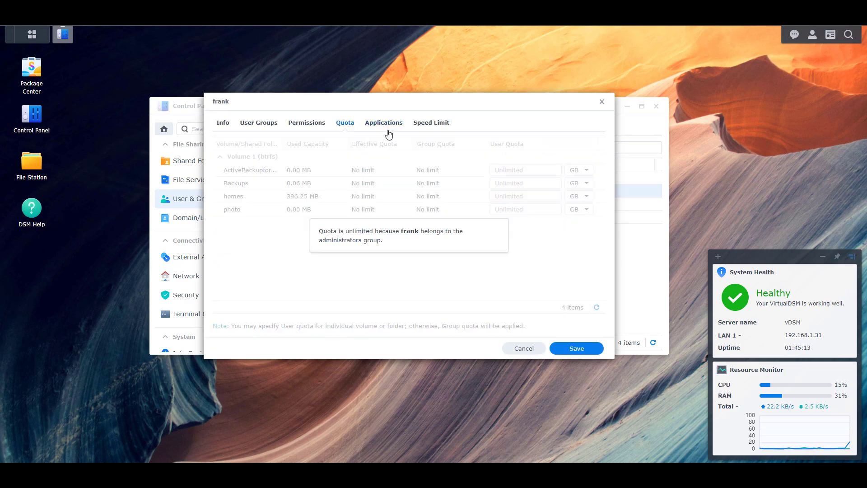
{"action": "left_click", "coordinate": [527, 348]}
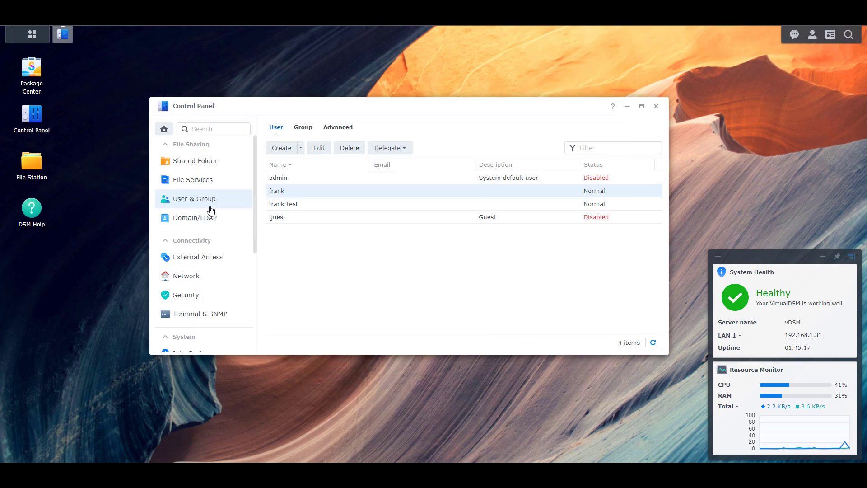
Select the Backups shared folder in the Shared Folder list and open its Edit dialog.
{"action": "left_click", "coordinate": [197, 168]}
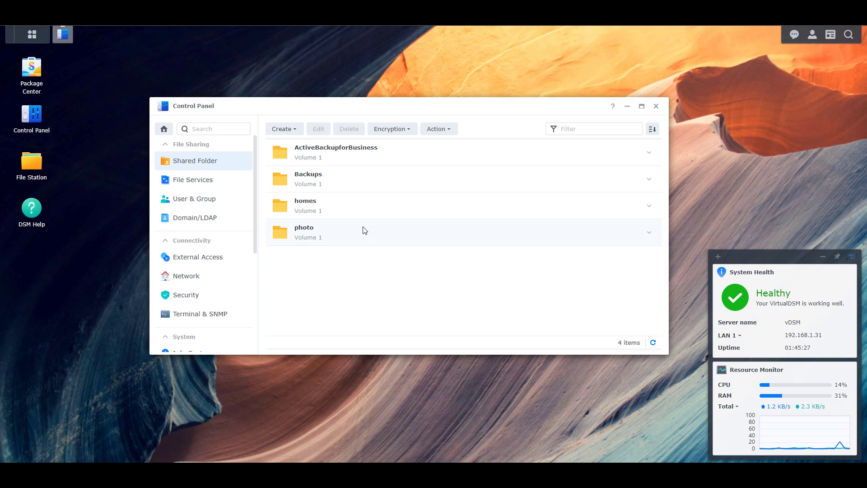
{"action": "left_click", "coordinate": [351, 189]}
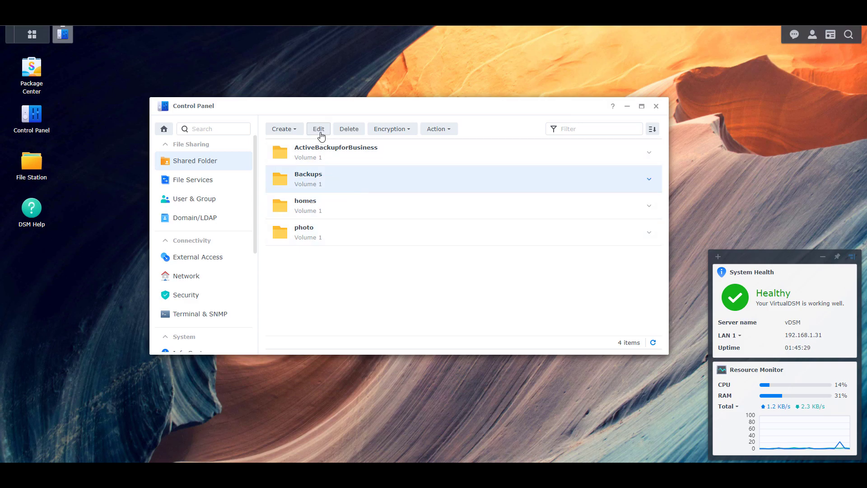
{"action": "left_click", "coordinate": [320, 130]}
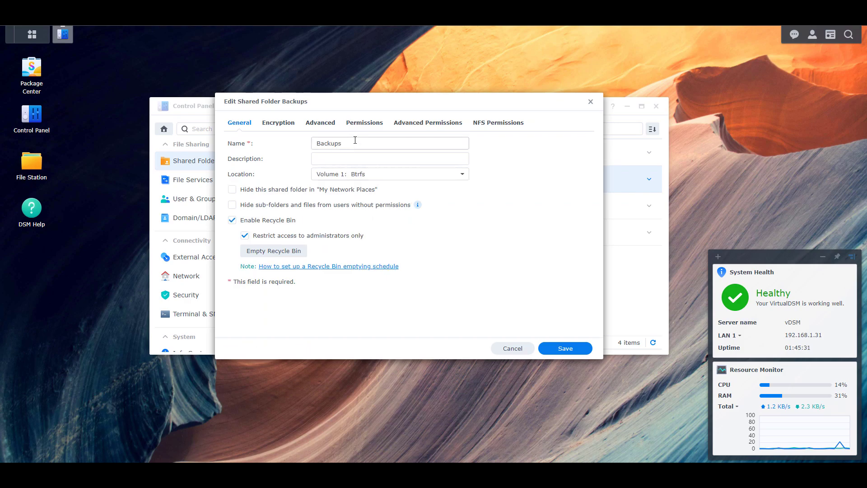
{"action": "mouse_move", "coordinate": [423, 209]}
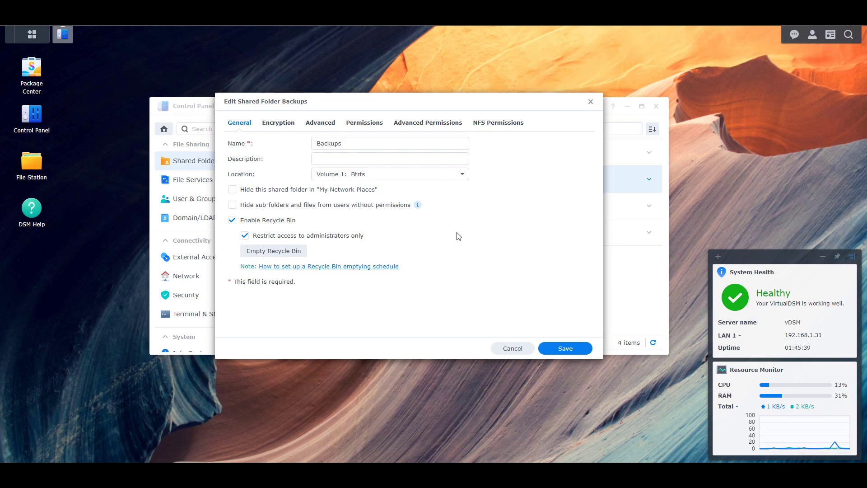
On the Permissions tab, check system internal users' access, then return to the Local users view.
{"action": "left_click", "coordinate": [365, 129]}
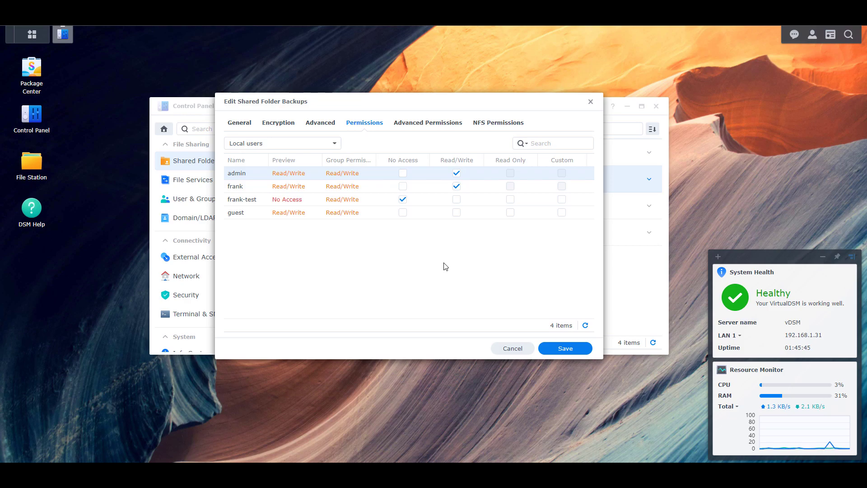
{"action": "left_click", "coordinate": [334, 145]}
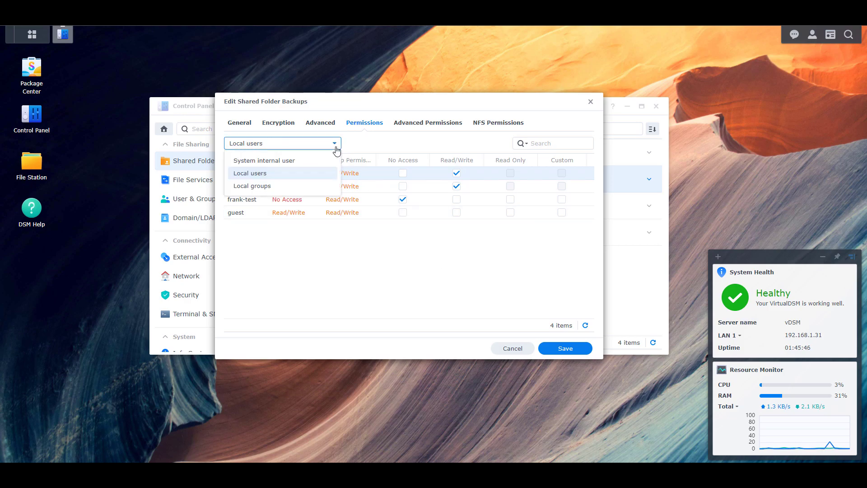
{"action": "left_click", "coordinate": [321, 167]}
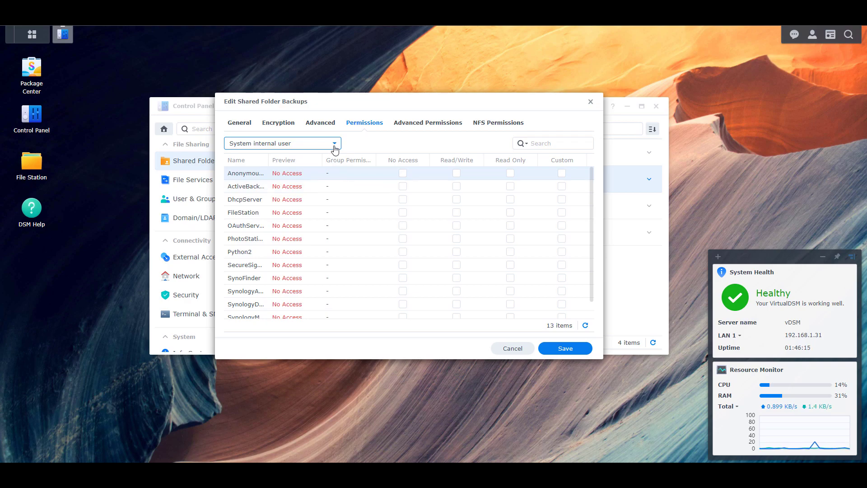
{"action": "left_click", "coordinate": [334, 148]}
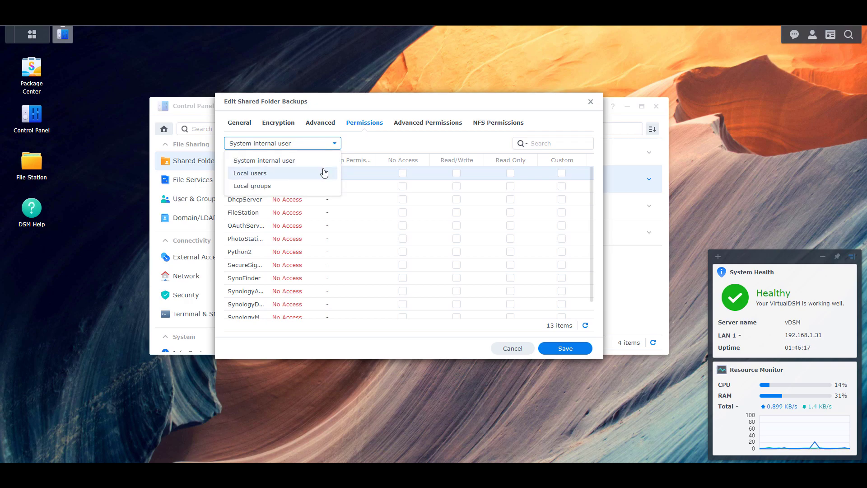
{"action": "left_click", "coordinate": [324, 176]}
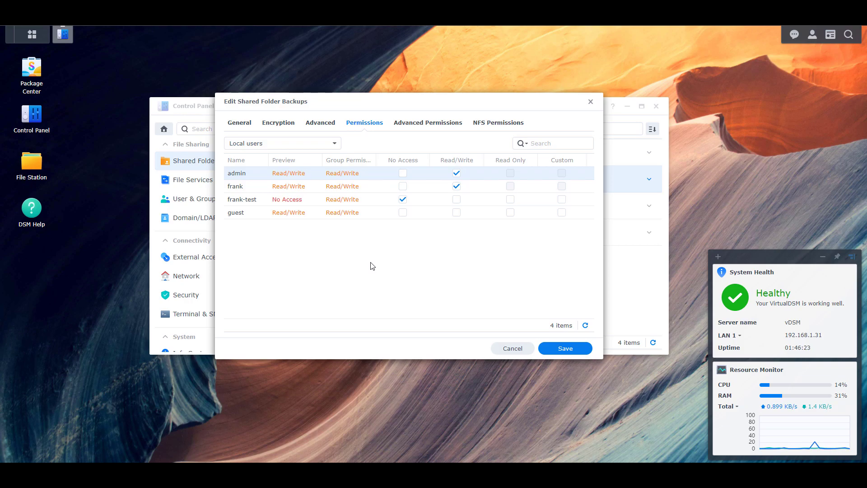
Switch the Permissions view to Local groups and select the users group row.
{"action": "left_click", "coordinate": [316, 146]}
{"action": "left_click", "coordinate": [292, 185]}
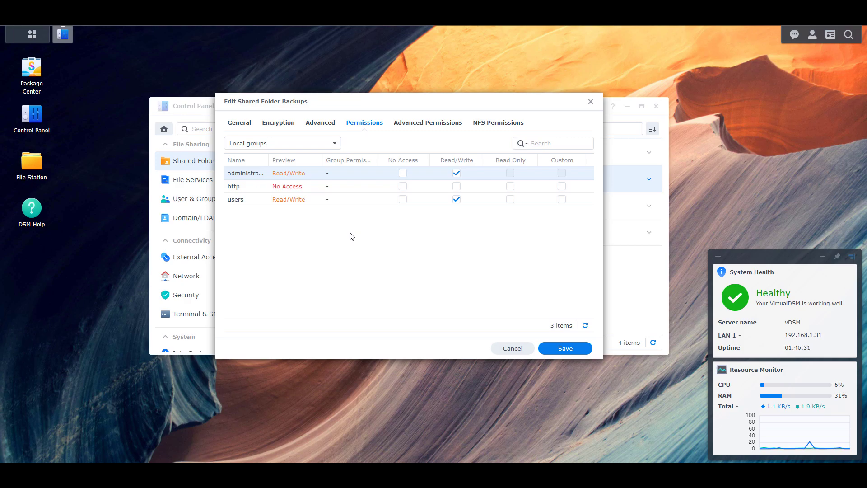
{"action": "left_click", "coordinate": [316, 202]}
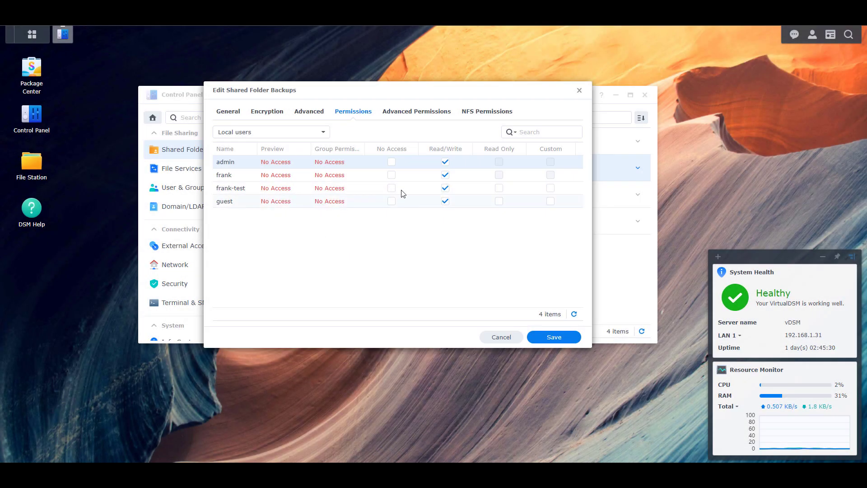
Tick No Access for the users2 group while switching between Local groups and Local users.
{"action": "left_click", "coordinate": [271, 133]}
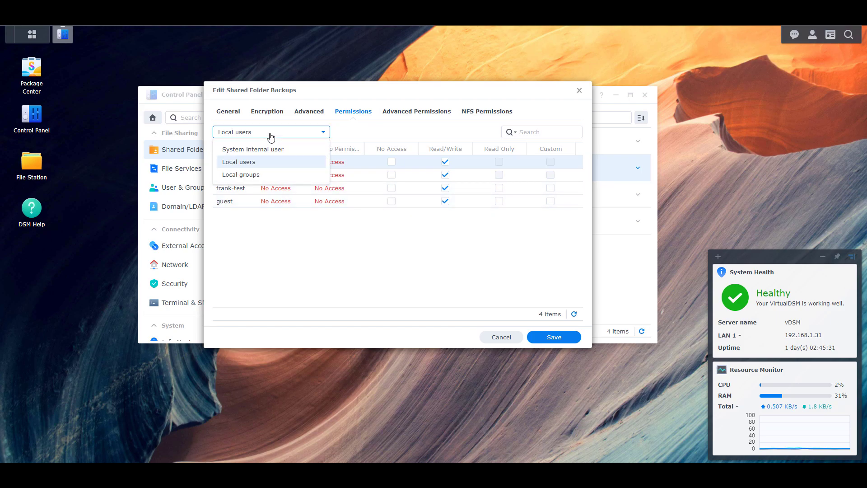
{"action": "left_click", "coordinate": [264, 175]}
{"action": "left_click", "coordinate": [392, 201]}
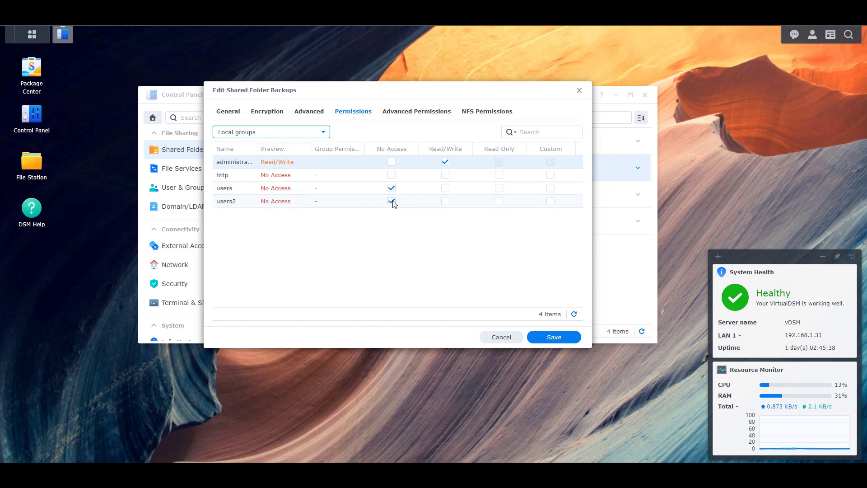
{"action": "left_click", "coordinate": [264, 133]}
{"action": "left_click", "coordinate": [258, 161]}
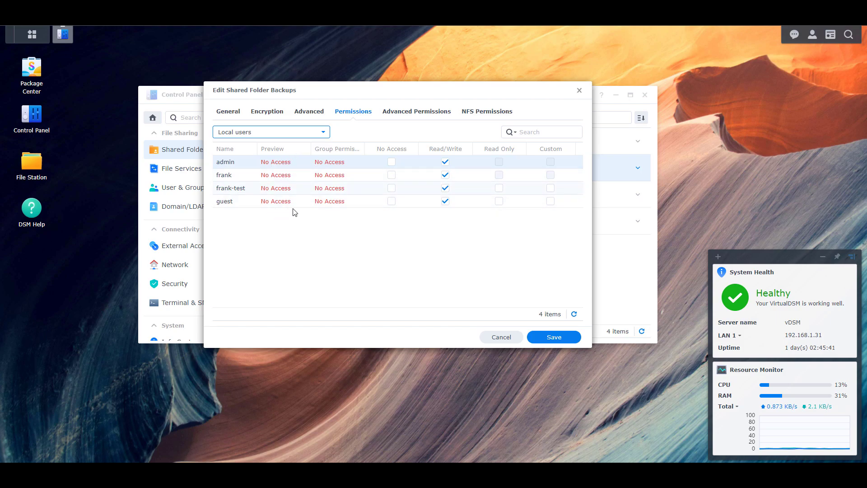
{"action": "left_click", "coordinate": [307, 134]}
{"action": "left_click", "coordinate": [281, 174]}
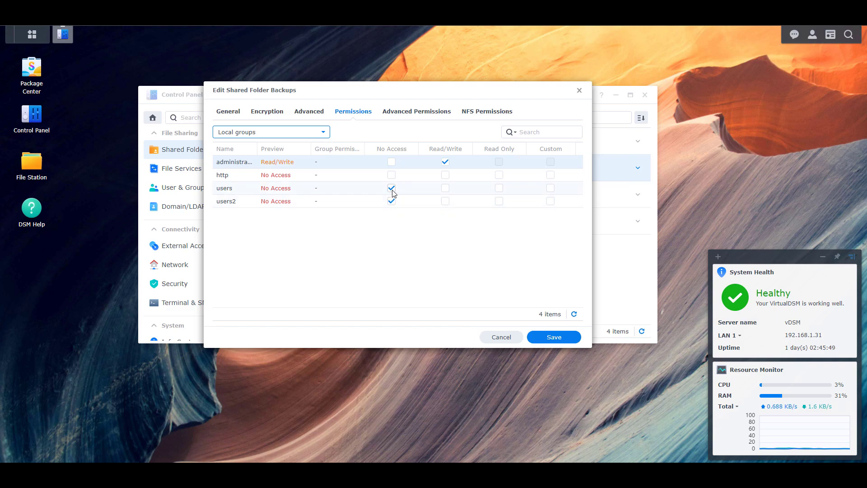
Tick Read/Write for the users and users2 groups in the Local groups view.
{"action": "left_click", "coordinate": [288, 141]}
{"action": "left_click", "coordinate": [283, 161]}
{"action": "left_click", "coordinate": [308, 141]}
{"action": "left_click", "coordinate": [286, 175]}
{"action": "left_click", "coordinate": [446, 188]}
{"action": "left_click", "coordinate": [445, 201]}
Save the group permissions and reopen the Backups folder's Permissions tab.
{"action": "left_click", "coordinate": [548, 338]}
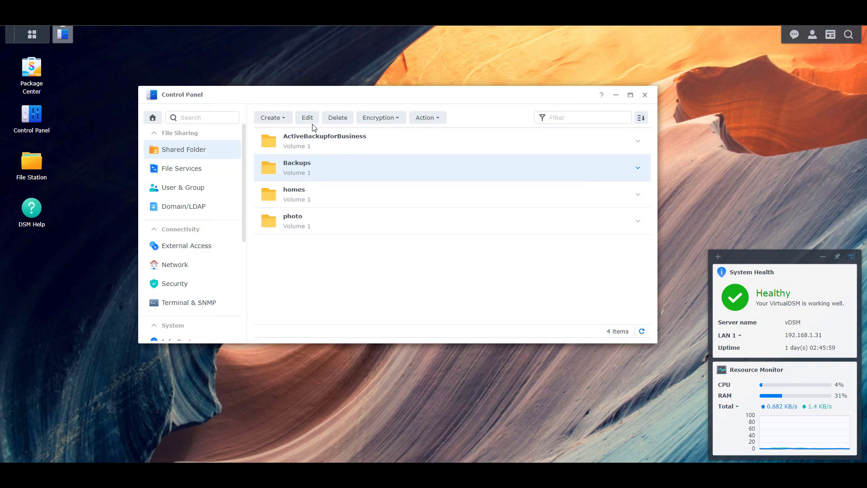
{"action": "left_click", "coordinate": [308, 118]}
{"action": "left_click", "coordinate": [345, 113]}
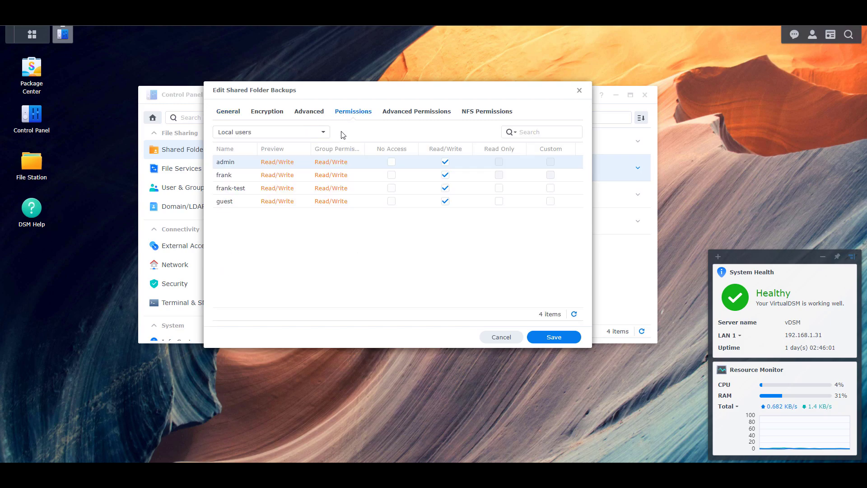
Set the second and third local users to No Access and save.
{"action": "left_click", "coordinate": [392, 175]}
{"action": "left_click", "coordinate": [391, 187]}
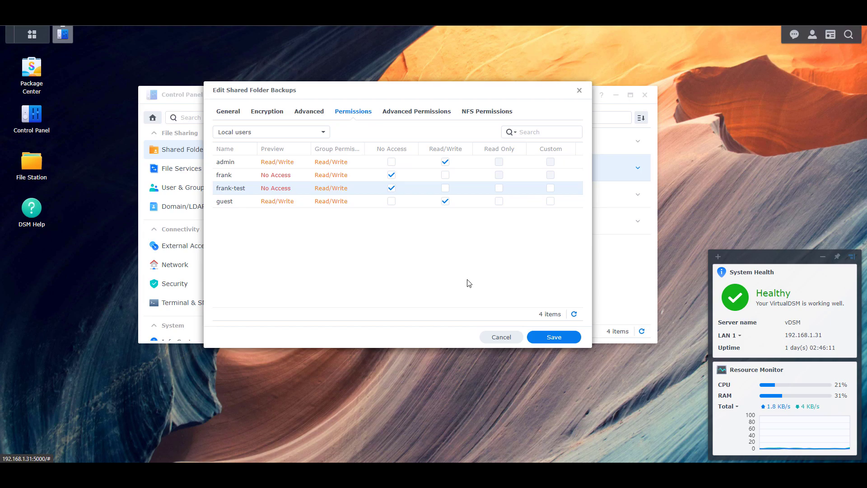
{"action": "left_click", "coordinate": [552, 336]}
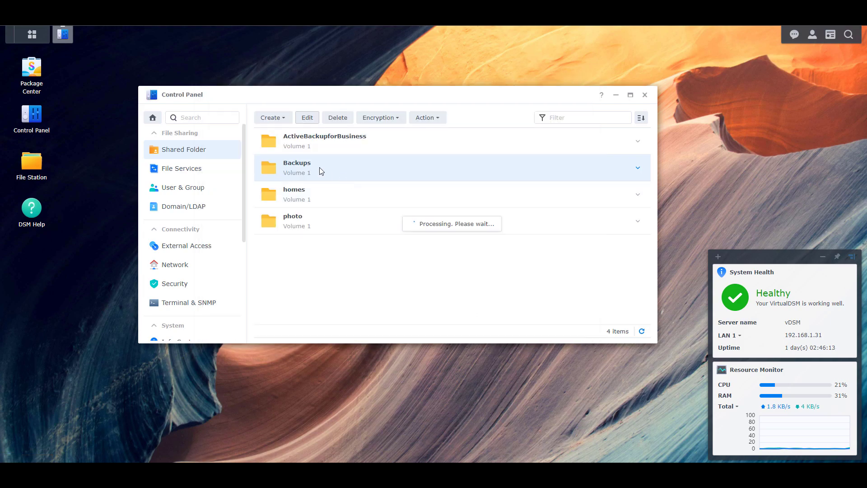
Reopen Backups permissions and, under Local groups, keep Read/Write only for the users group.
{"action": "left_click", "coordinate": [307, 117]}
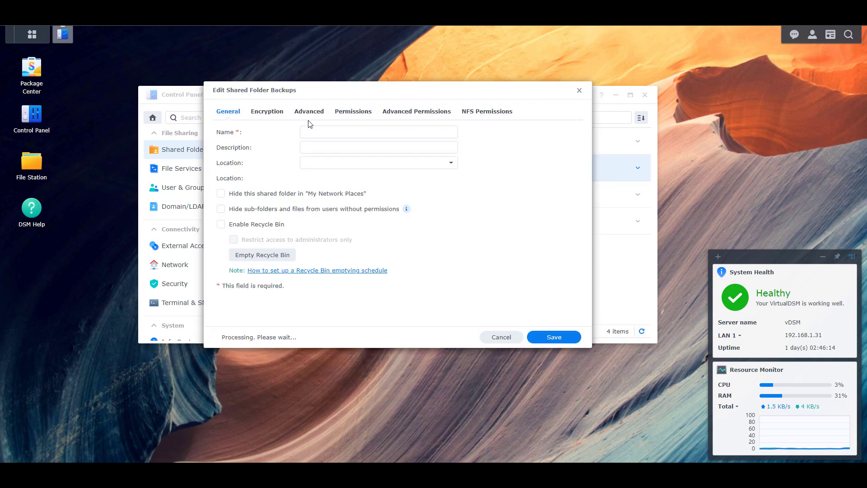
{"action": "left_click", "coordinate": [344, 118]}
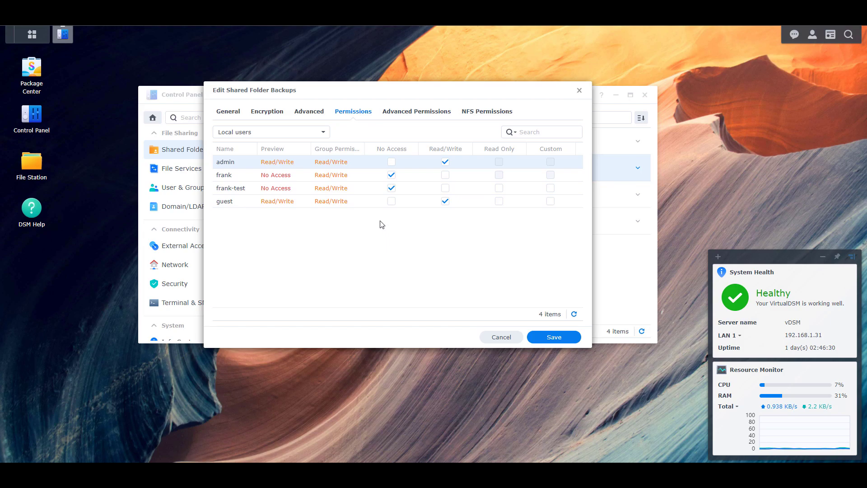
{"action": "left_click", "coordinate": [280, 135]}
{"action": "left_click", "coordinate": [278, 173]}
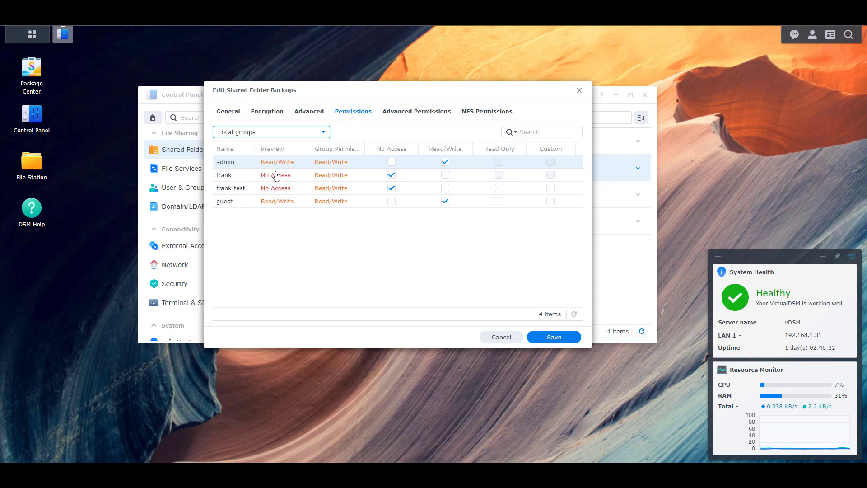
{"action": "left_click", "coordinate": [445, 188]}
{"action": "left_click", "coordinate": [445, 201]}
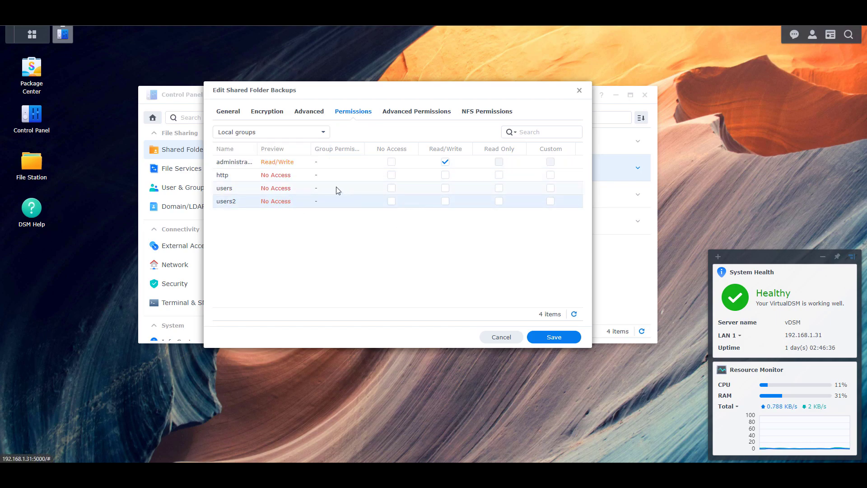
{"action": "left_click", "coordinate": [444, 187]}
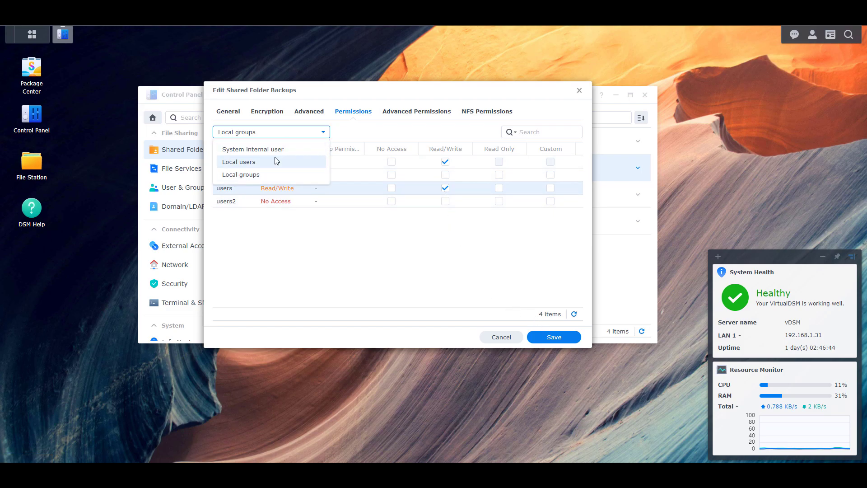
Switch the permission list back to Local users.
{"action": "left_click", "coordinate": [276, 161]}
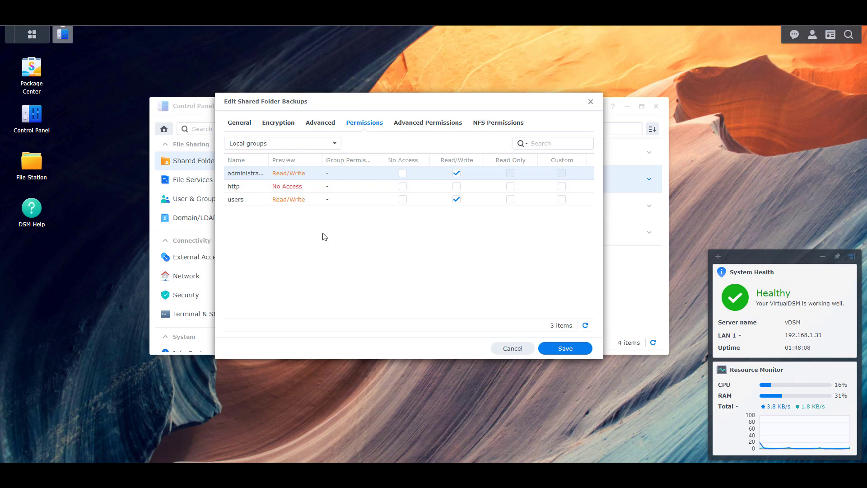
{"action": "left_click", "coordinate": [295, 149]}
{"action": "left_click", "coordinate": [293, 175]}
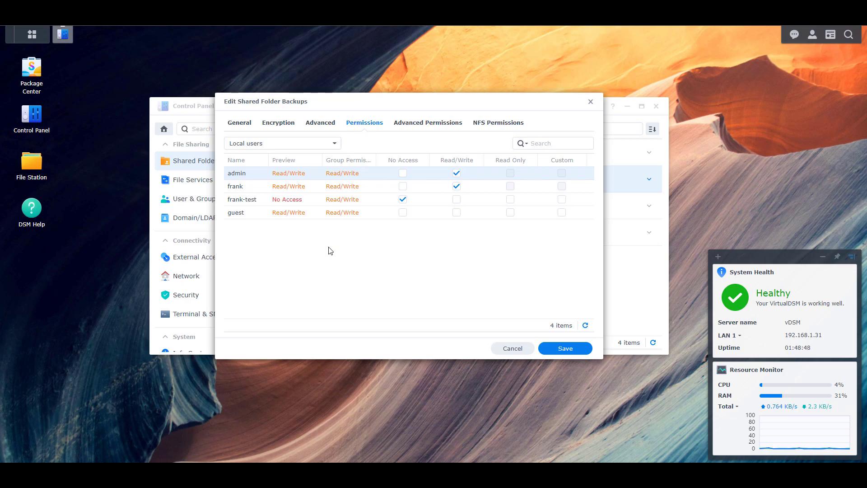
Switch to the Advanced Permissions tab of the Backups dialog.
{"action": "left_click", "coordinate": [400, 126]}
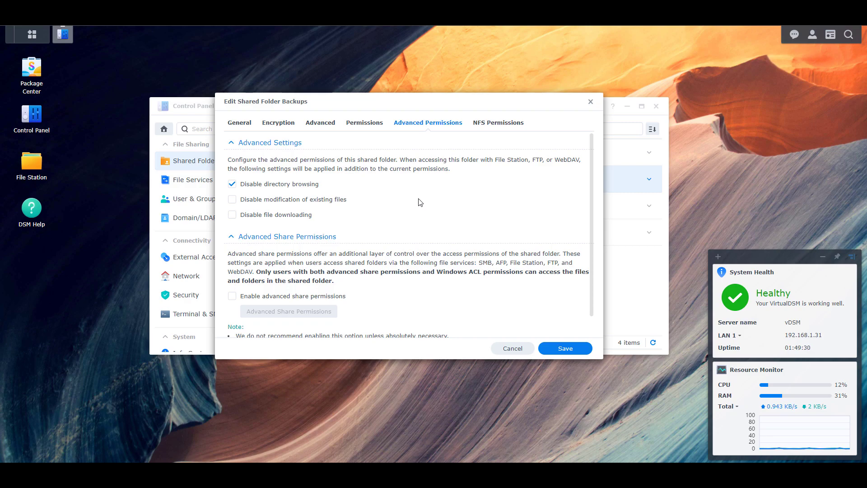
Untick Disable directory browsing and tick Disable file downloading, leaving modification allowed.
{"action": "left_click", "coordinate": [316, 186]}
{"action": "left_click", "coordinate": [323, 200]}
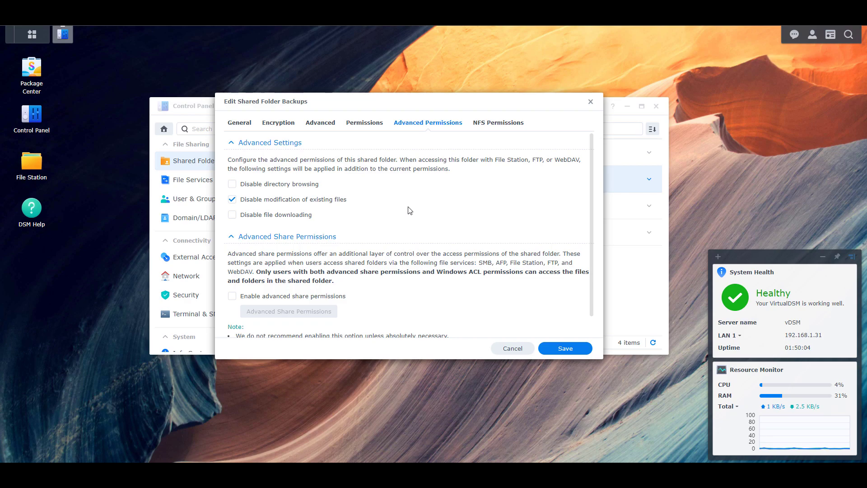
{"action": "left_click", "coordinate": [305, 200]}
{"action": "left_click", "coordinate": [298, 219]}
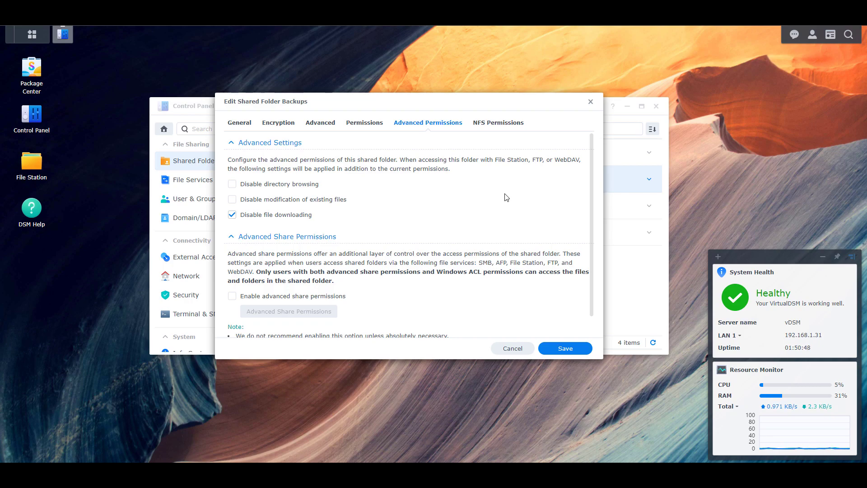
Discard the Backups folder edits and show the Login Portal's Applications list.
{"action": "left_click", "coordinate": [517, 347]}
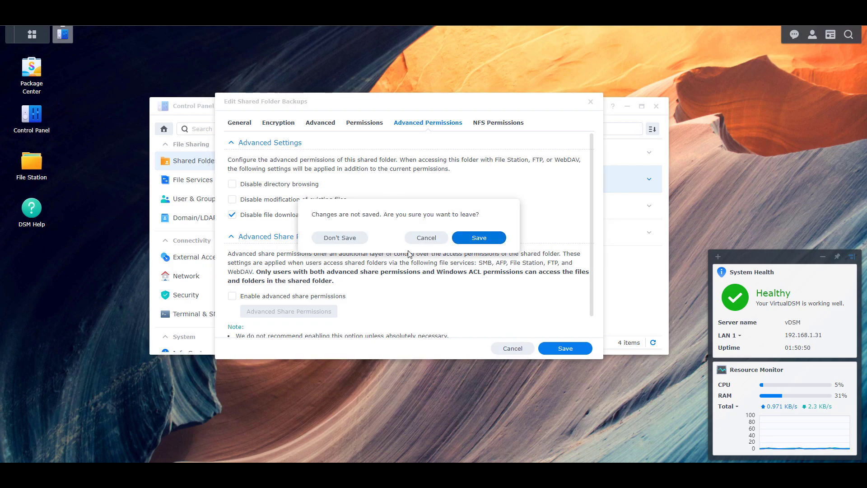
{"action": "left_click", "coordinate": [355, 240]}
{"action": "scroll", "coordinate": [212, 271], "scroll_direction": "down", "scroll_amount": 3}
{"action": "left_click", "coordinate": [191, 284]}
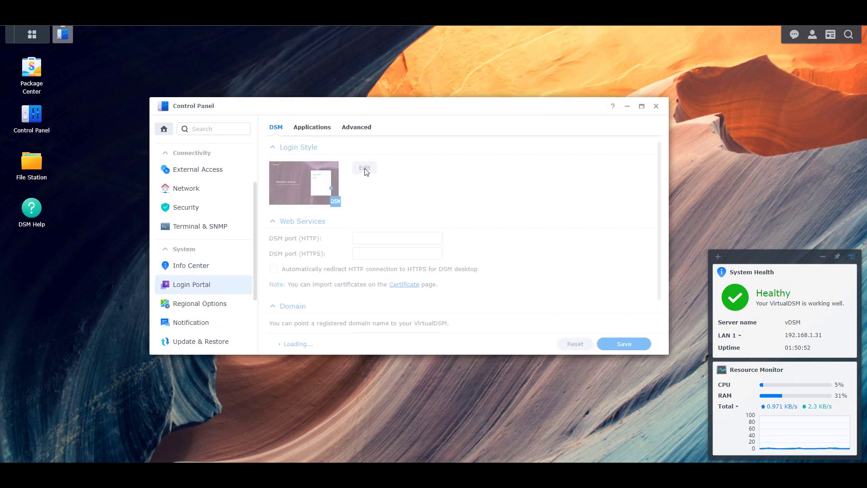
{"action": "left_click", "coordinate": [312, 127]}
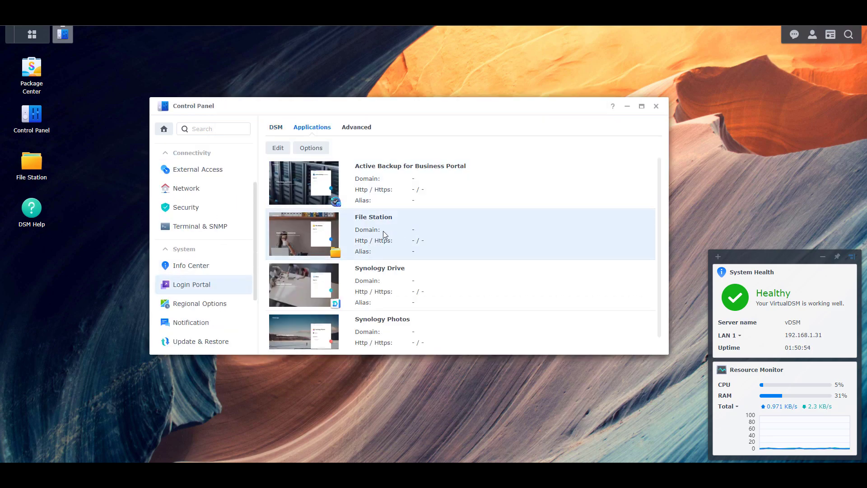
Try 7003 as File Station's HTTPS port, then cancel without saving.
{"action": "left_click", "coordinate": [278, 148]}
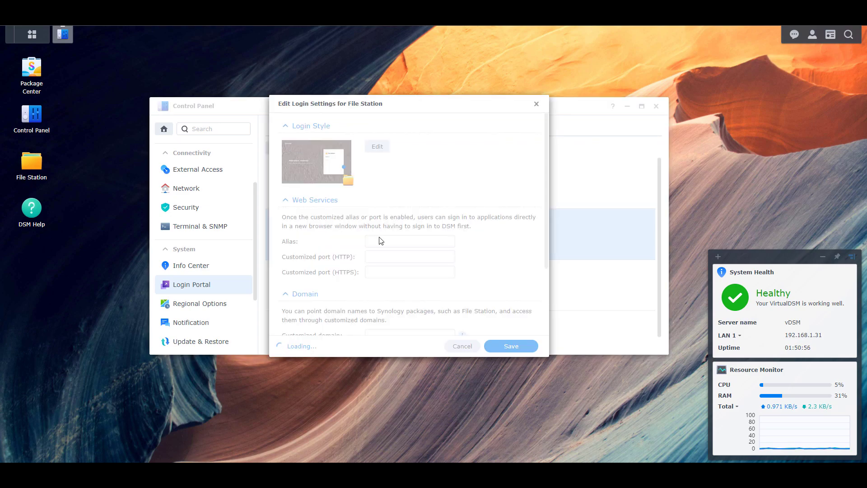
{"action": "left_click", "coordinate": [397, 272]}
{"action": "type", "text": "7003"}
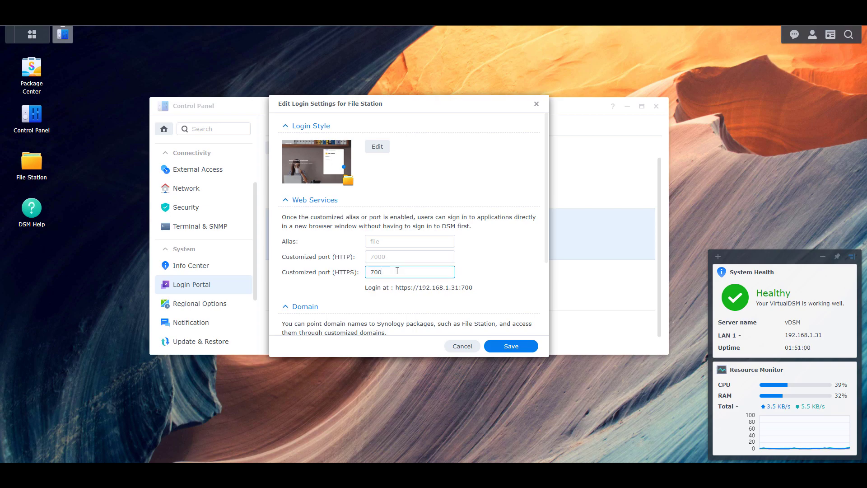
{"action": "left_click", "coordinate": [465, 267]}
{"action": "left_click", "coordinate": [463, 346]}
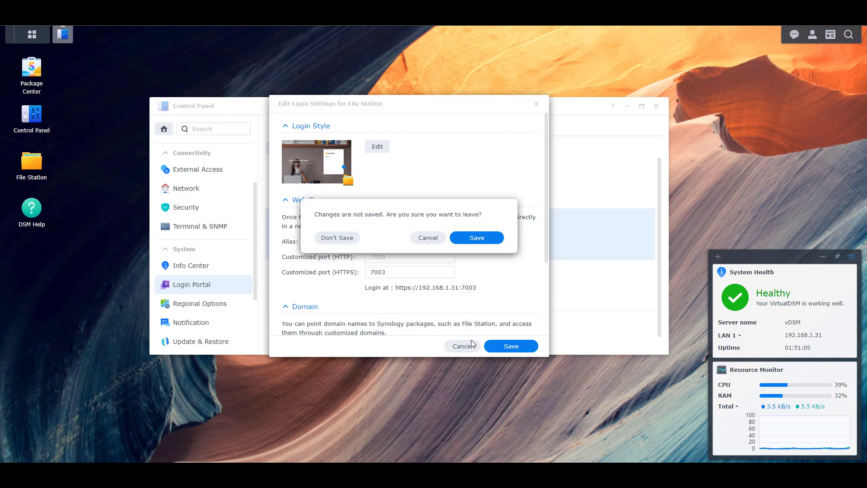
{"action": "left_click", "coordinate": [338, 237]}
Open the Backups shared folder's editor on its Advanced Permissions tab.
{"action": "scroll", "coordinate": [220, 224], "scroll_direction": "up", "scroll_amount": 2}
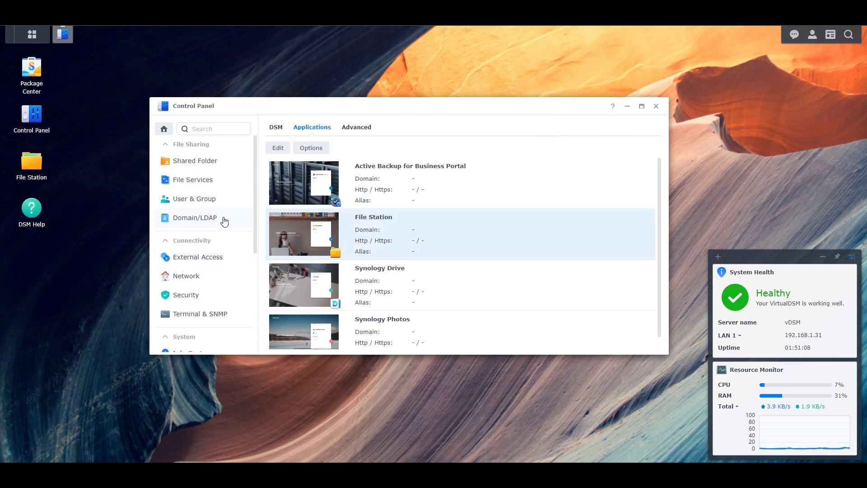
{"action": "left_click", "coordinate": [208, 167]}
{"action": "left_click", "coordinate": [317, 174]}
{"action": "left_click", "coordinate": [318, 130]}
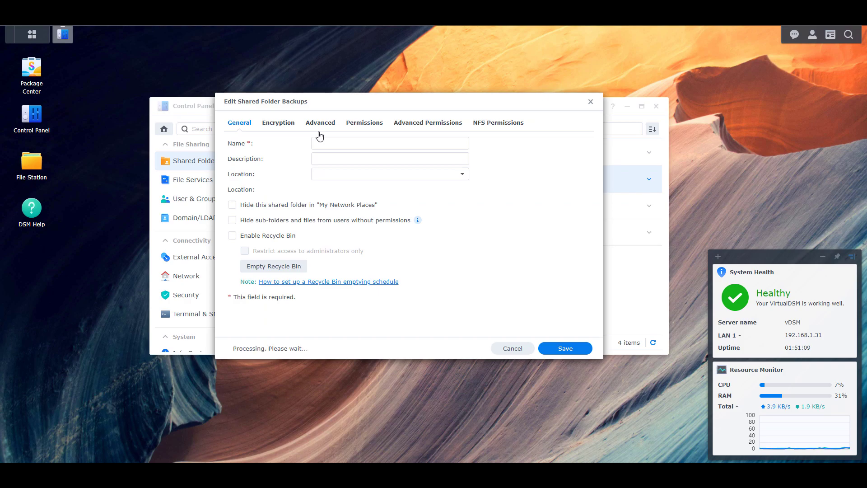
{"action": "left_click", "coordinate": [413, 122]}
Enable advanced share permissions and review the per-user share permission list without changes.
{"action": "scroll", "coordinate": [381, 235], "scroll_direction": "down", "scroll_amount": 1}
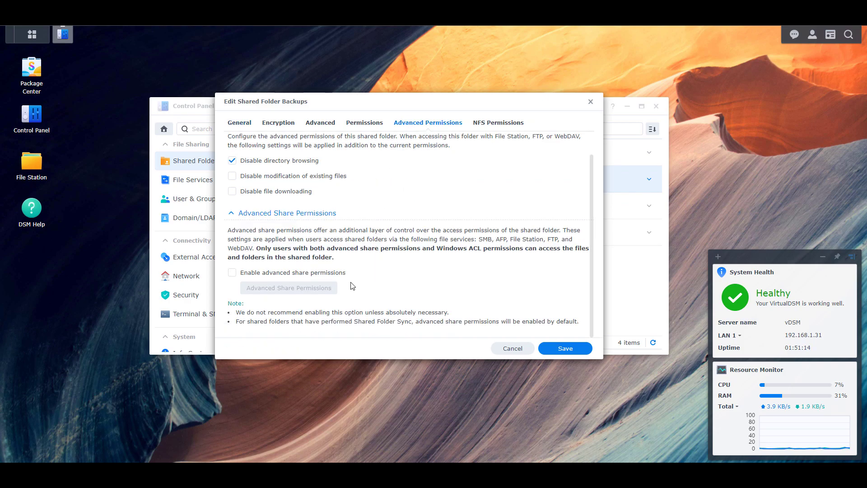
{"action": "left_click", "coordinate": [335, 275]}
{"action": "left_click", "coordinate": [333, 290]}
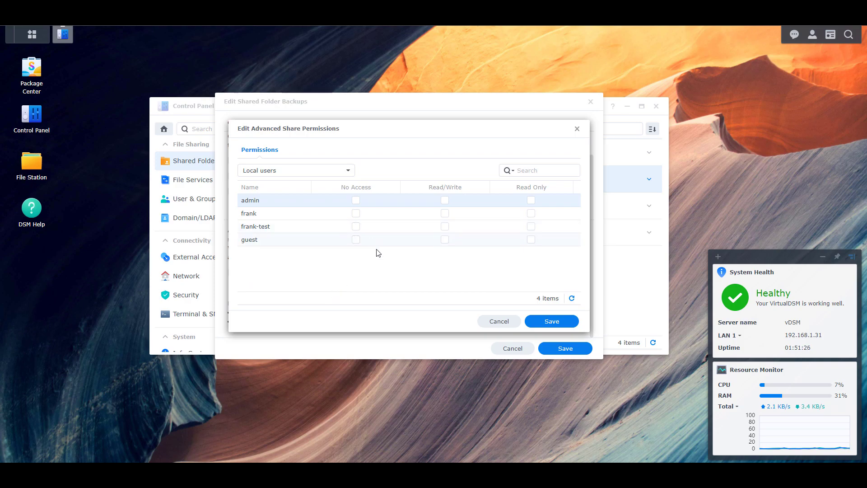
{"action": "left_click", "coordinate": [496, 320]}
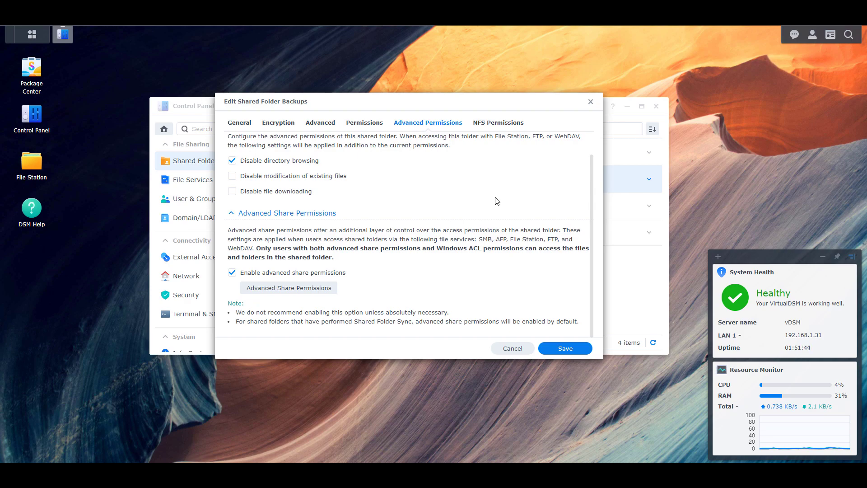
{"action": "left_click", "coordinate": [502, 126]}
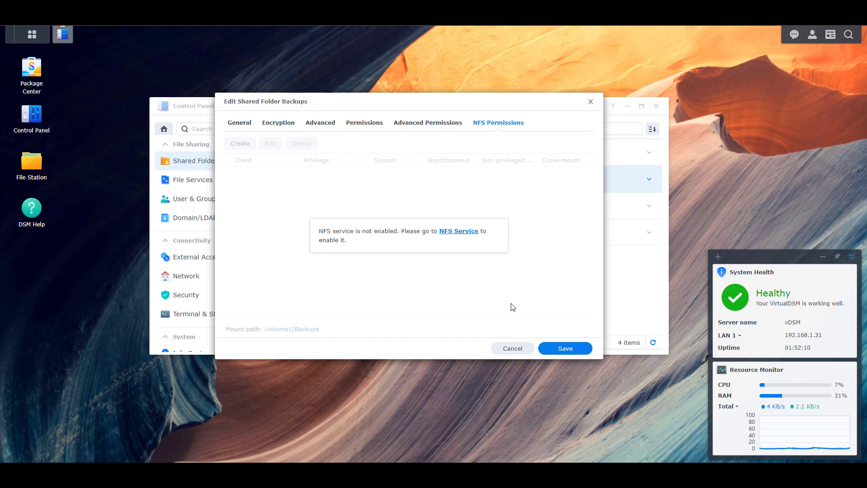
{"action": "left_click", "coordinate": [433, 123]}
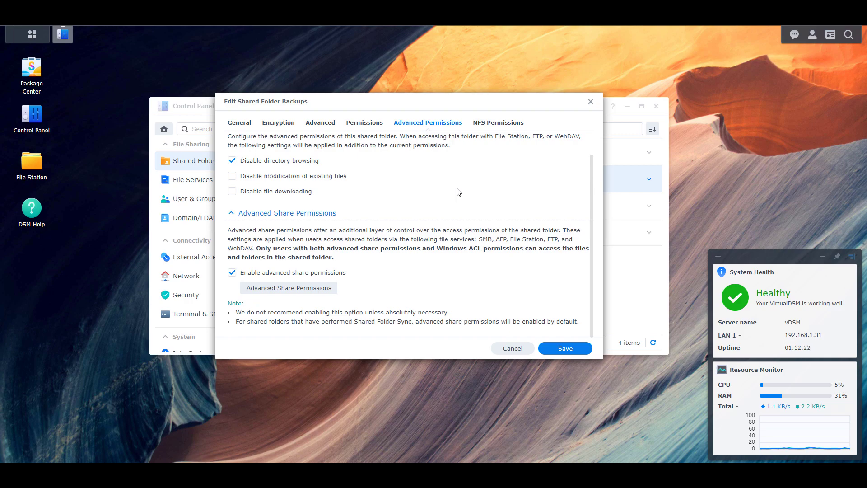
Check the Backups folder's local user permissions, then cancel out of the folder editor.
{"action": "scroll", "coordinate": [458, 192], "scroll_direction": "up", "scroll_amount": 1}
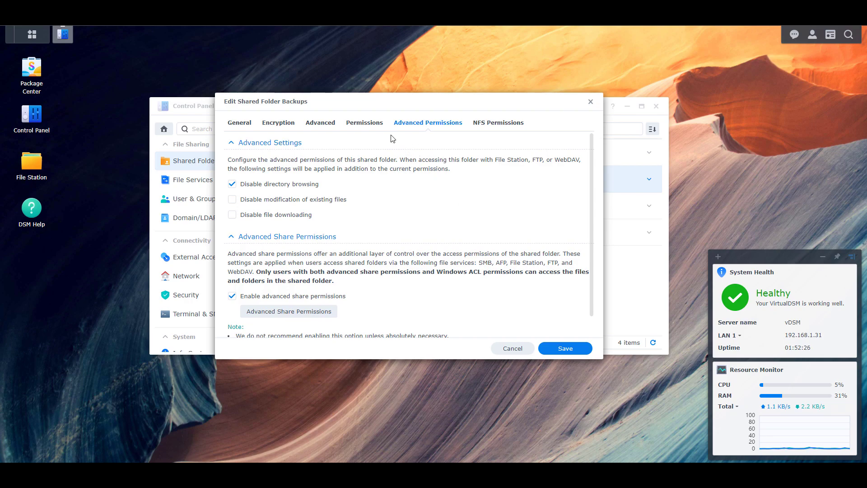
{"action": "left_click", "coordinate": [371, 127]}
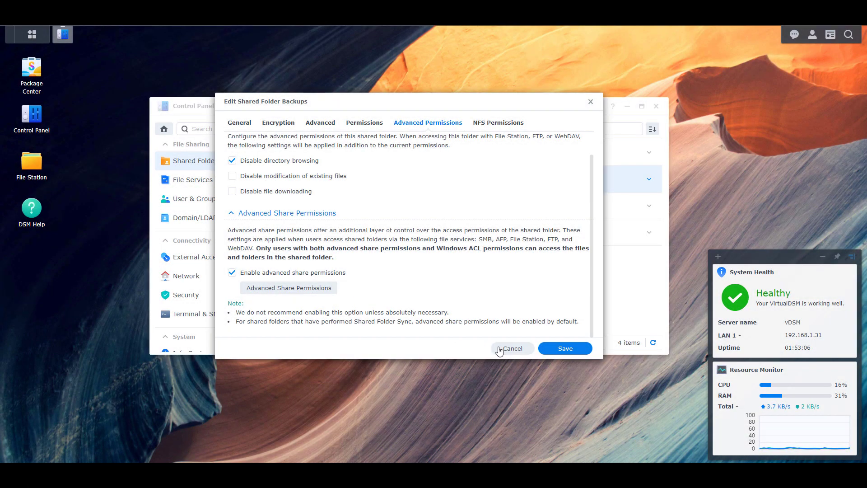
{"action": "left_click", "coordinate": [505, 348]}
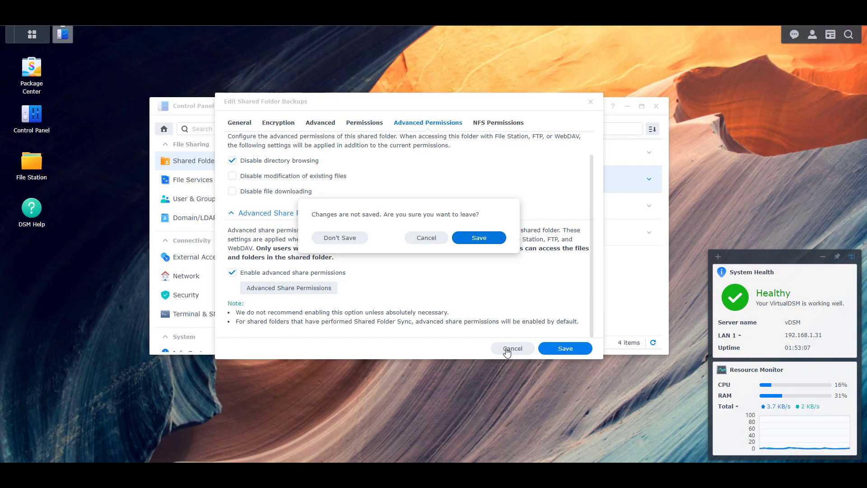
Discard the folder edits and check a user's shared-folder permissions, showing Read/Write on Backups.
{"action": "left_click", "coordinate": [357, 242]}
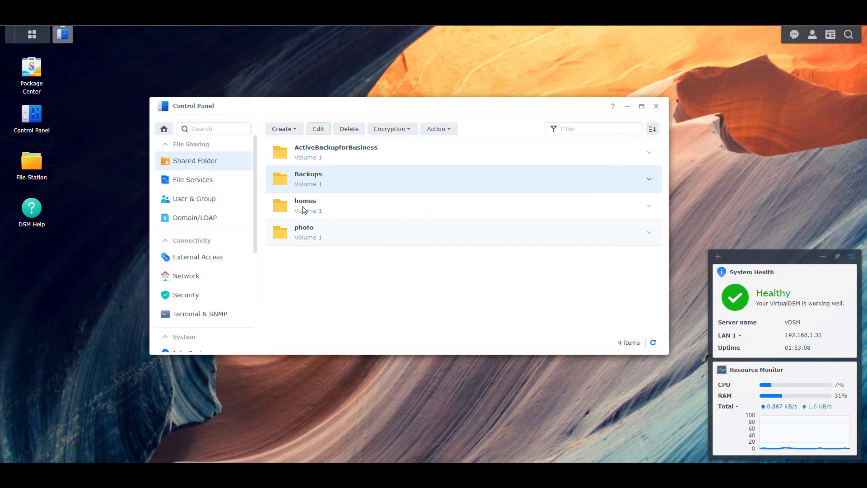
{"action": "left_click", "coordinate": [195, 206]}
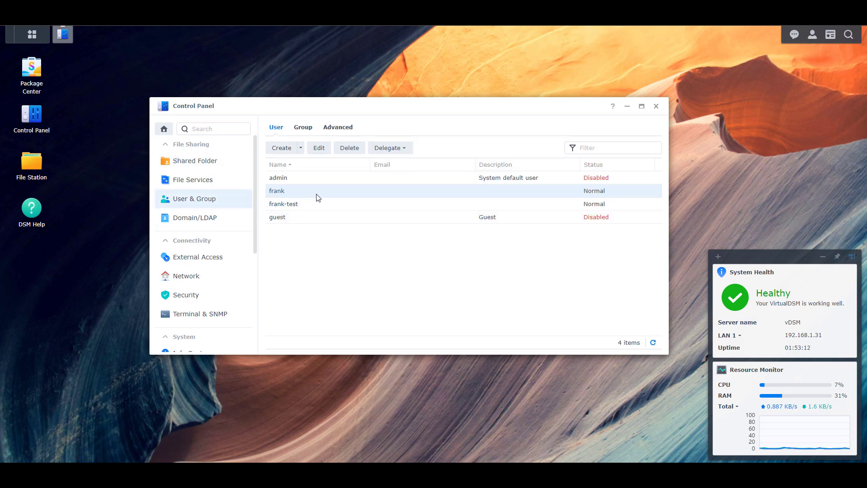
{"action": "left_click", "coordinate": [319, 148]}
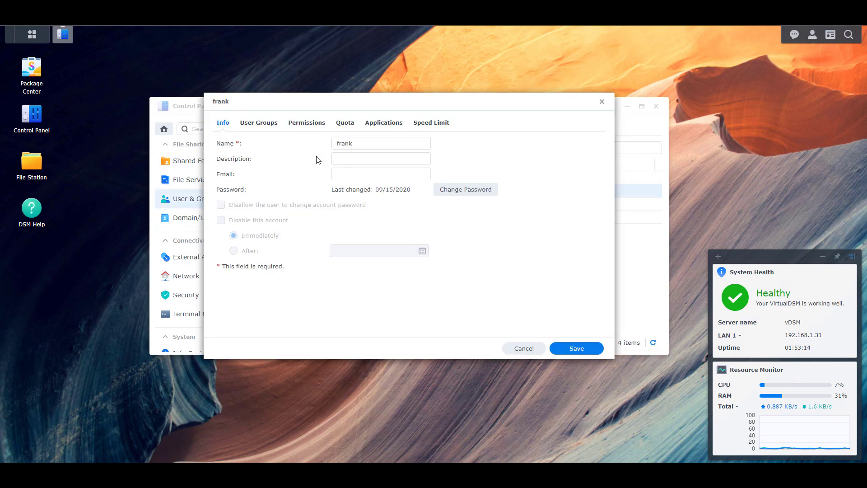
{"action": "left_click", "coordinate": [307, 123]}
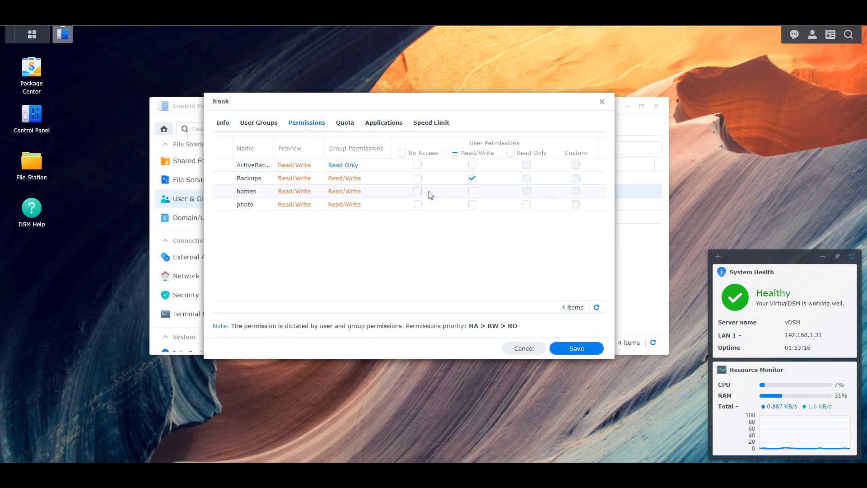
{"action": "left_click", "coordinate": [523, 350]}
Review the users group's folder permissions, showing Read/Write on Backups only.
{"action": "left_click", "coordinate": [303, 128]}
{"action": "left_click", "coordinate": [299, 204]}
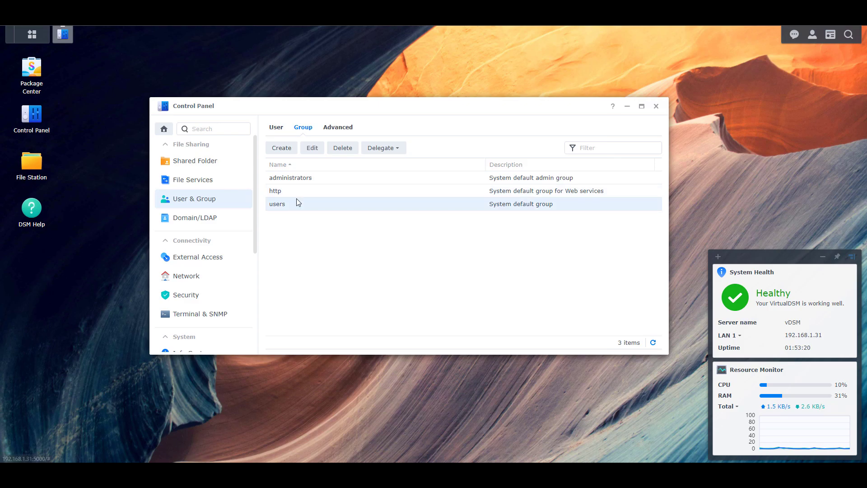
{"action": "left_click", "coordinate": [312, 148]}
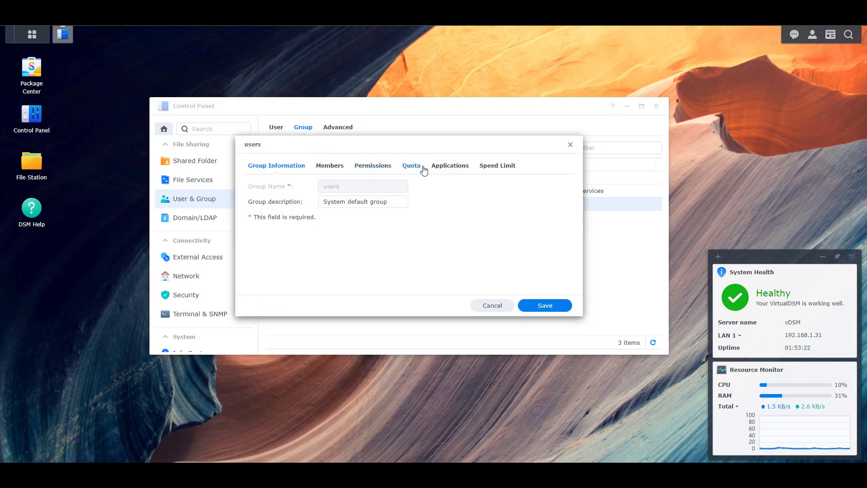
{"action": "left_click", "coordinate": [381, 166]}
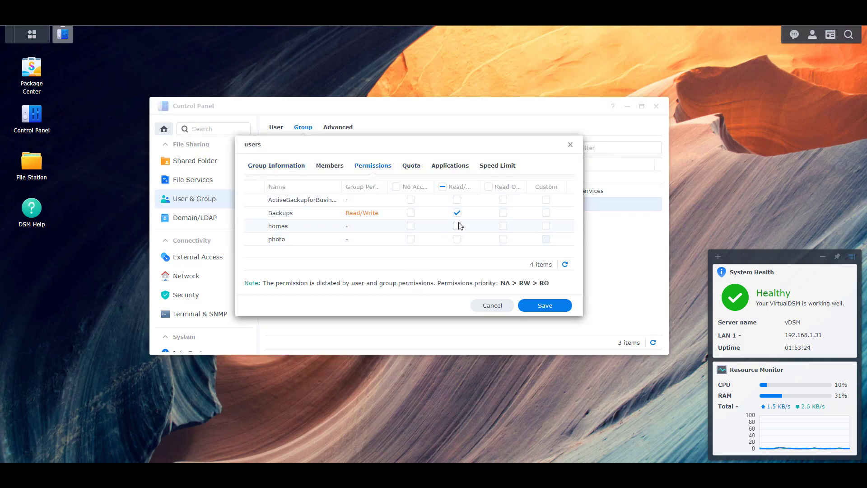